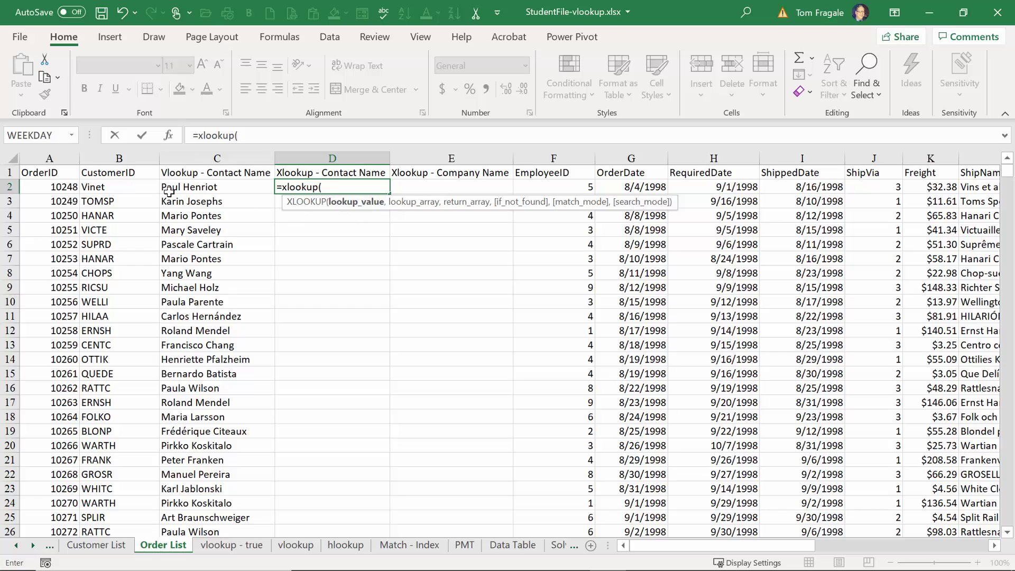
# In the D2 XLOOKUP formula, use B2 as lookup value, Customer List column B as lookup array and column C as return array
pyautogui.click(97, 187)
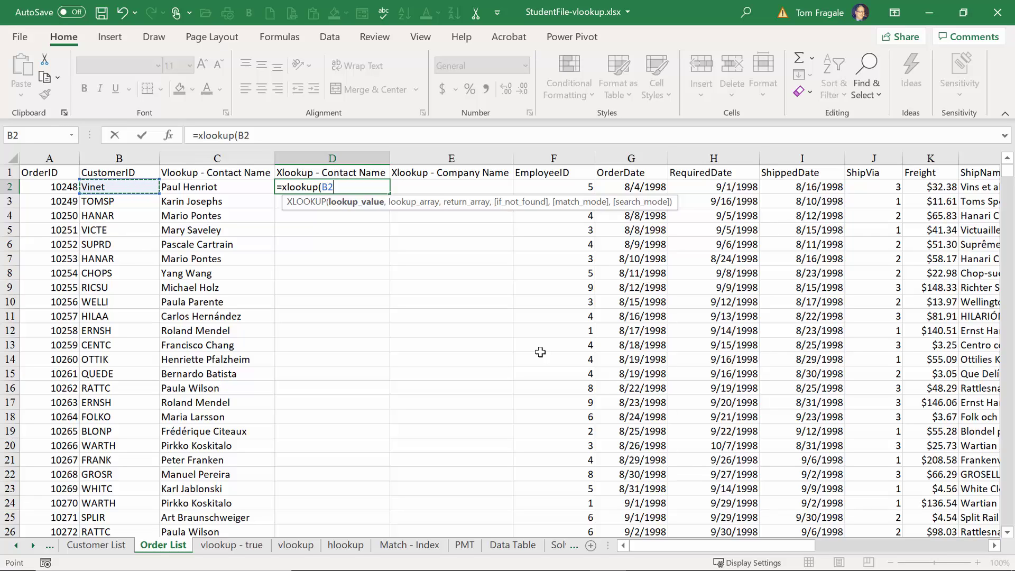
pyautogui.write(',')
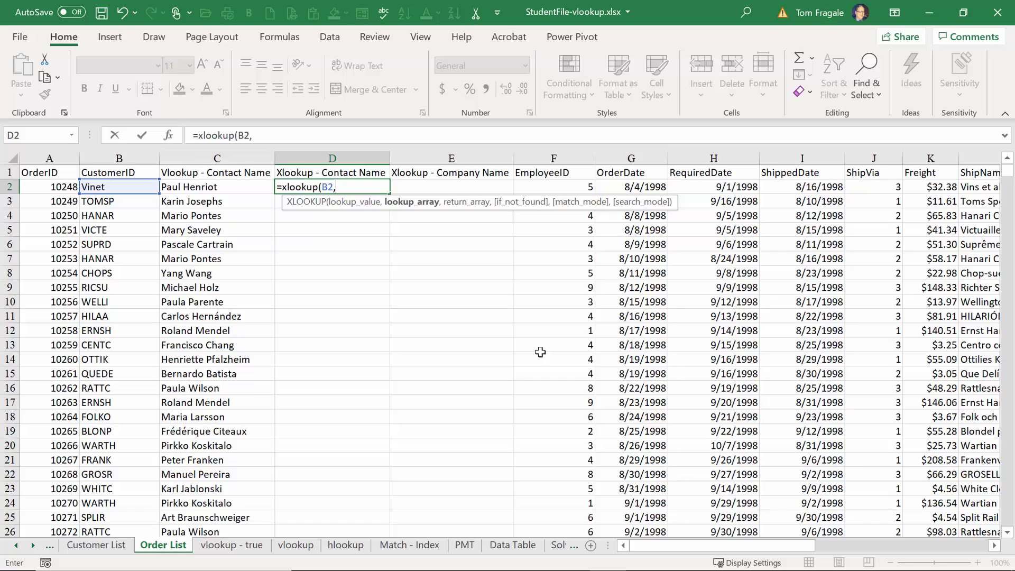
pyautogui.click(97, 546)
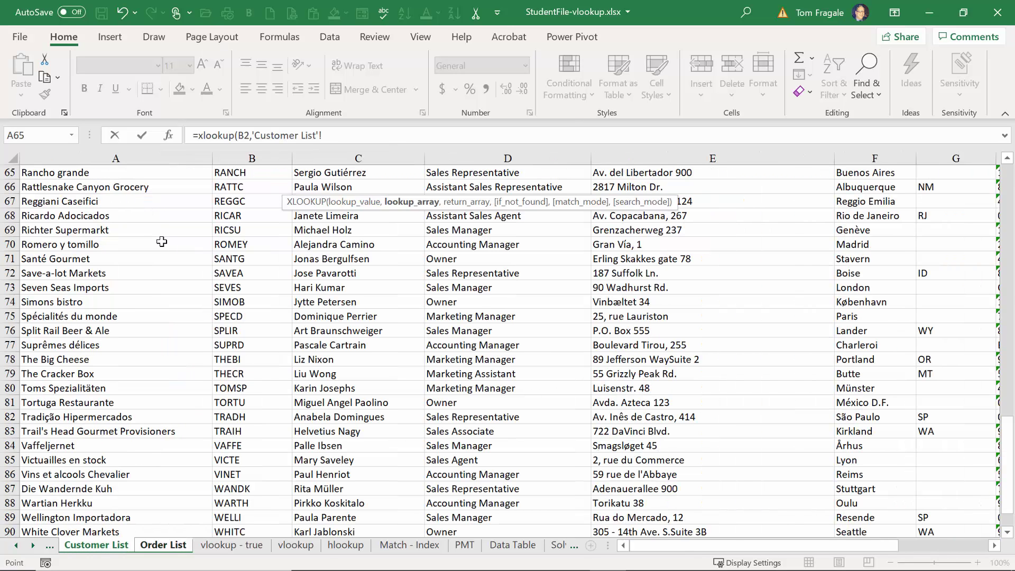
pyautogui.click(241, 158)
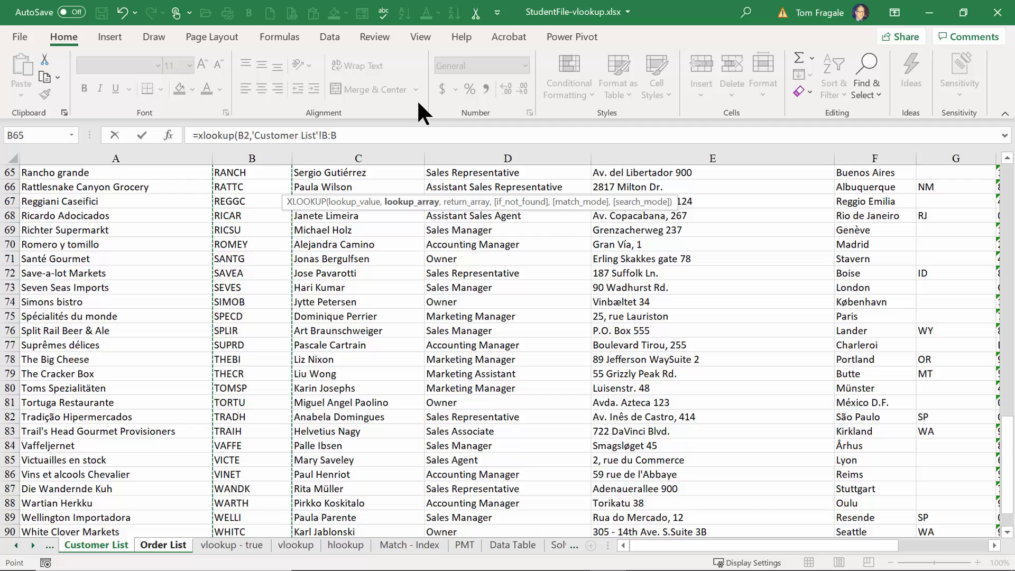
pyautogui.write(',')
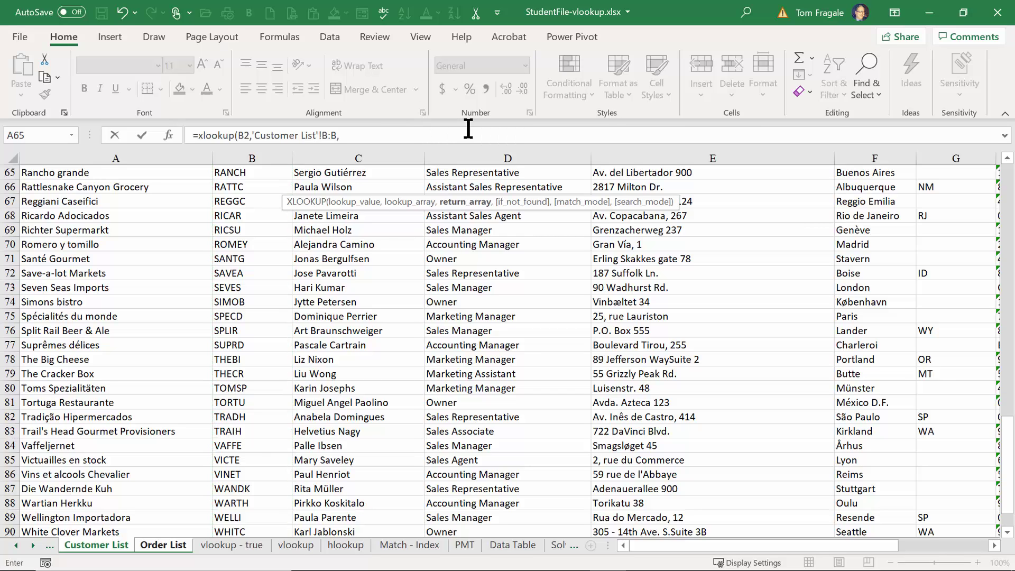
pyautogui.click(356, 154)
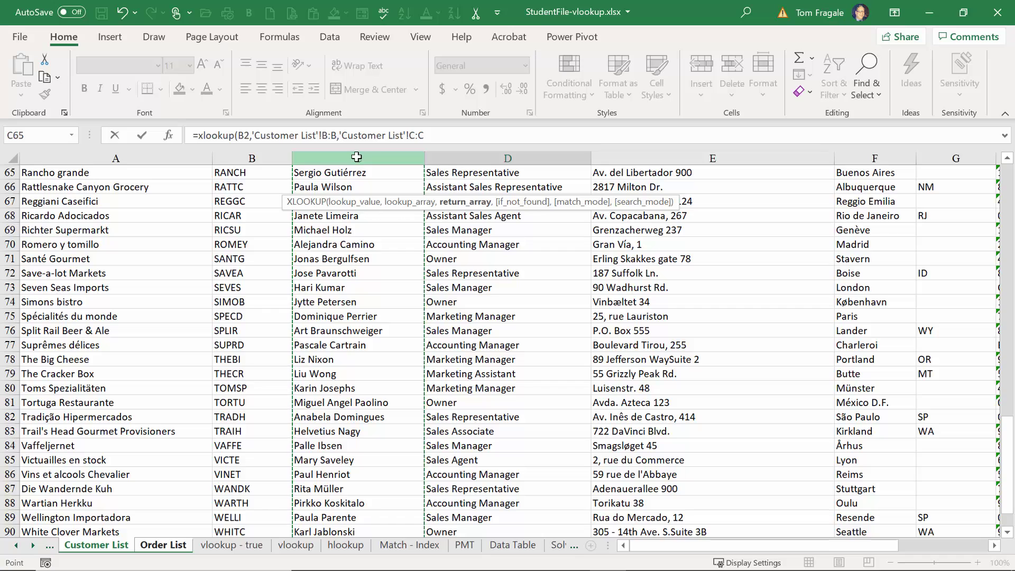
pyautogui.click(245, 159)
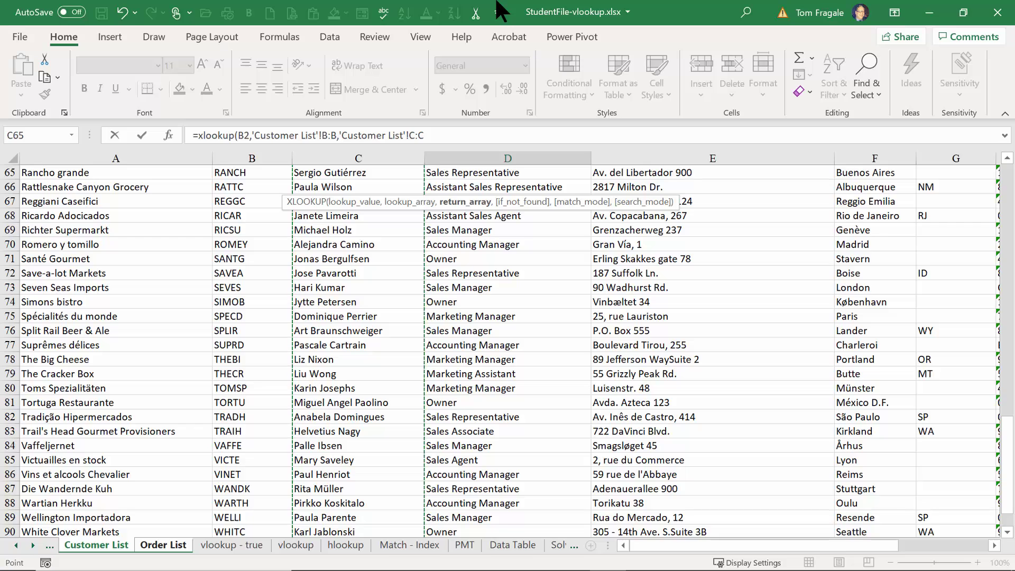
# Add "Not Found" as the if-not-found argument and exact match (0) as the match mode of the XLOOKUP formula
pyautogui.write(',')
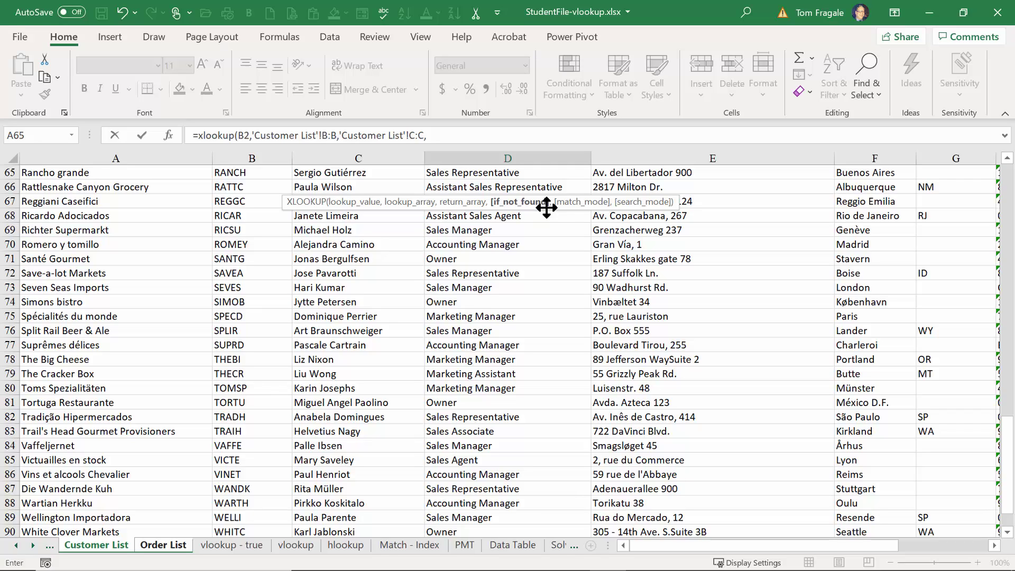
pyautogui.click(462, 136)
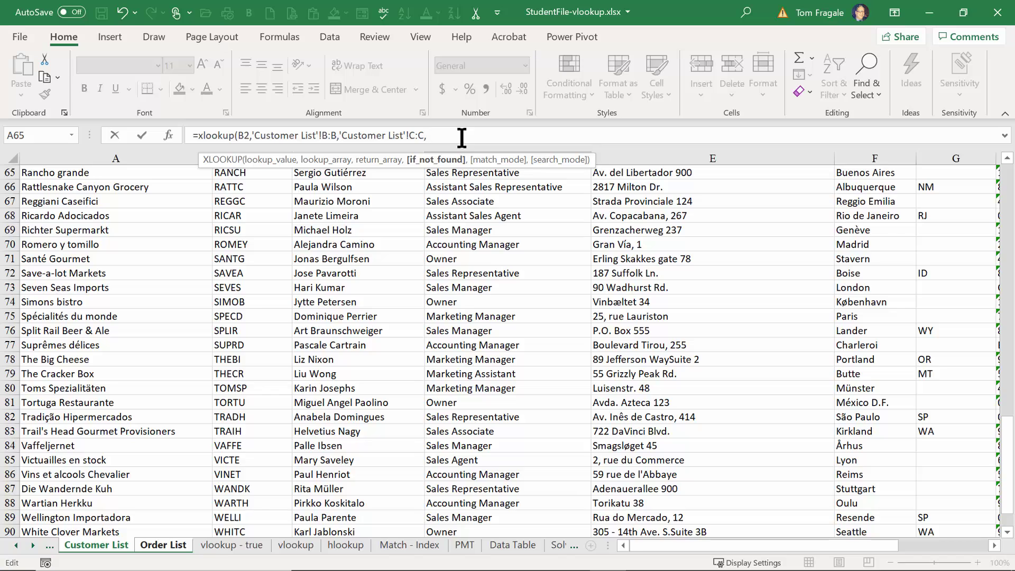
pyautogui.write('"Not Found",')
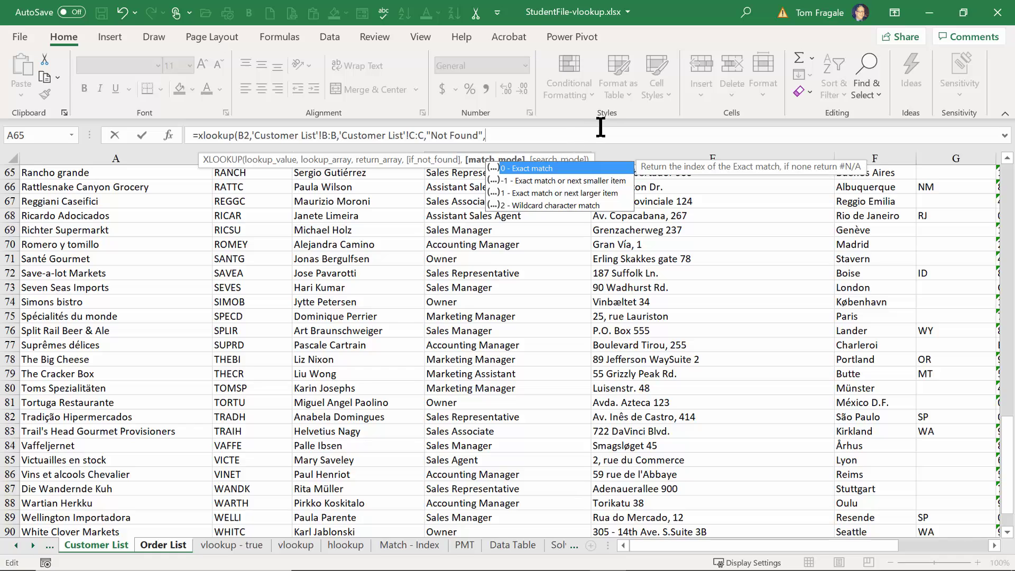
pyautogui.doubleClick(518, 166)
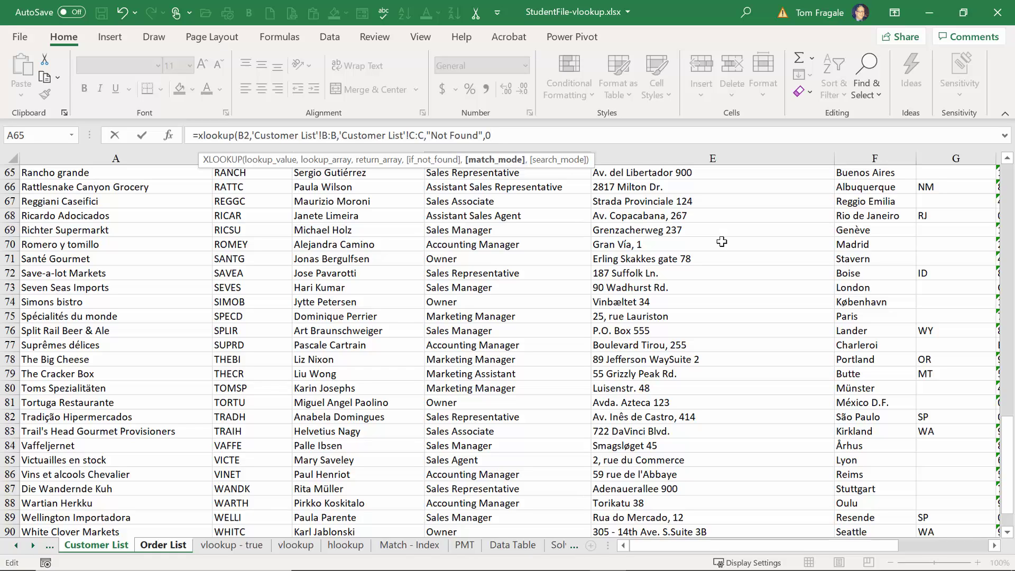
pyautogui.write(',')
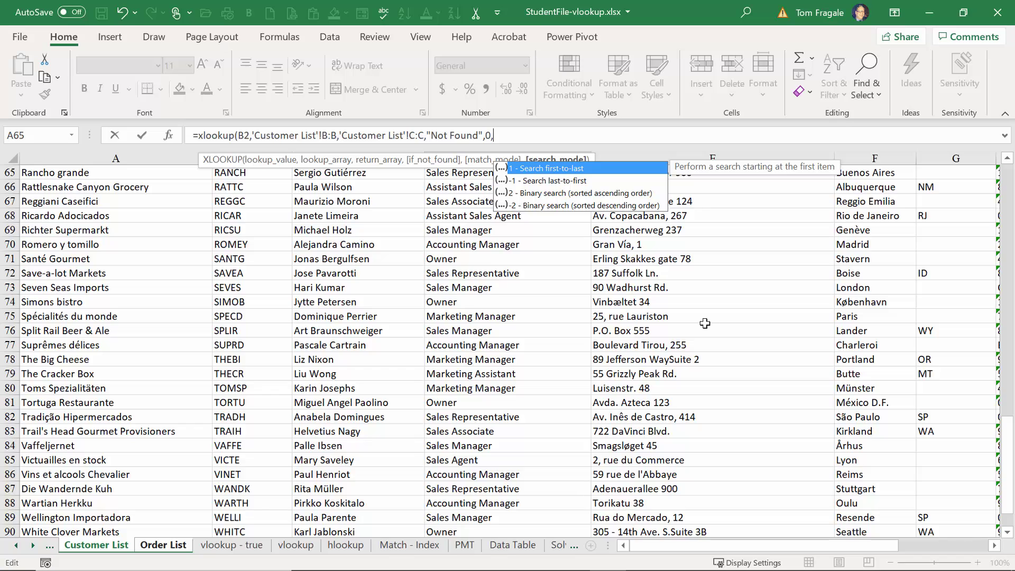
pyautogui.write(',')
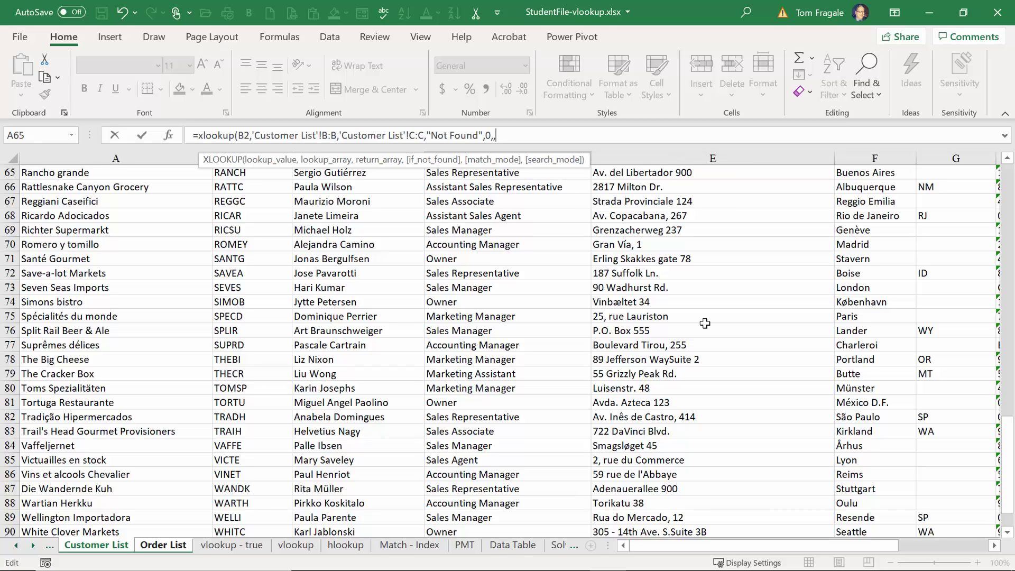
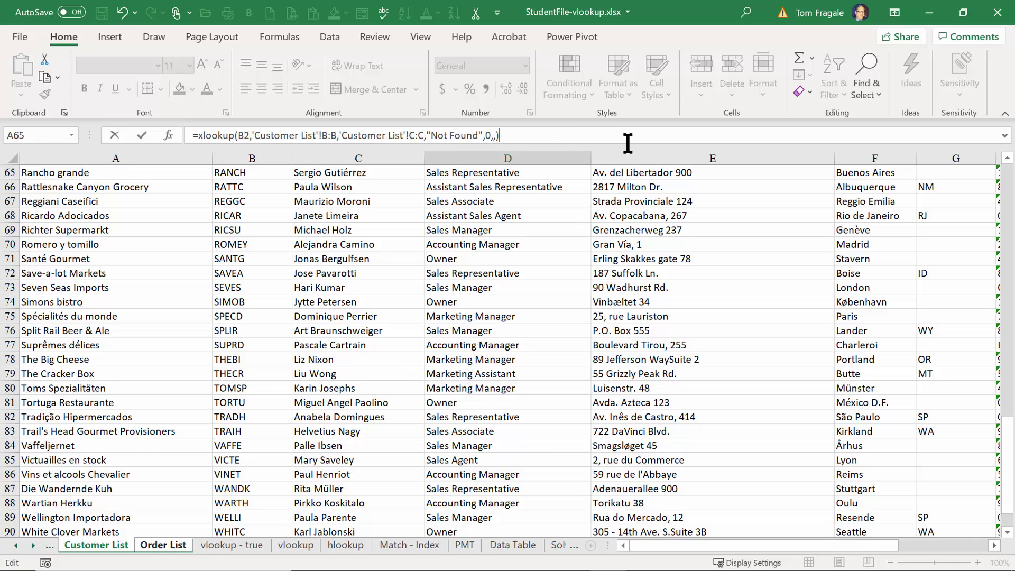
pyautogui.press('Return')
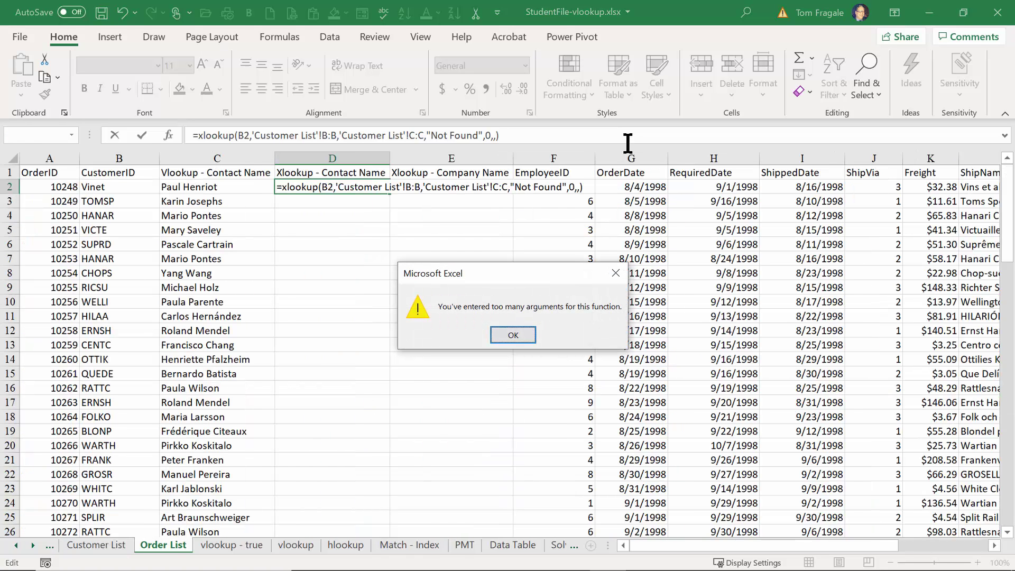
pyautogui.press('Return')
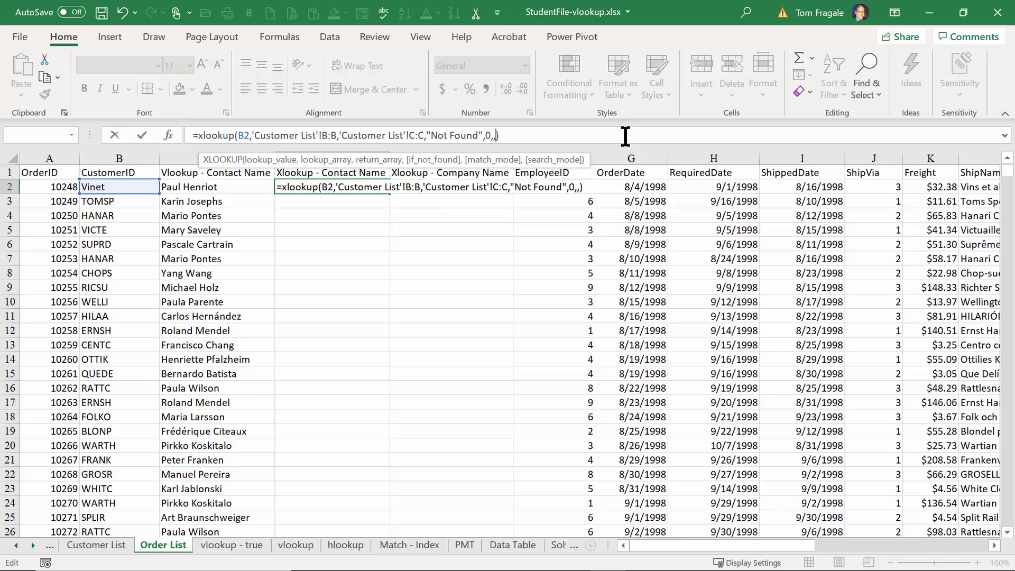
pyautogui.press('BackSpace')
pyautogui.press('BackSpace')
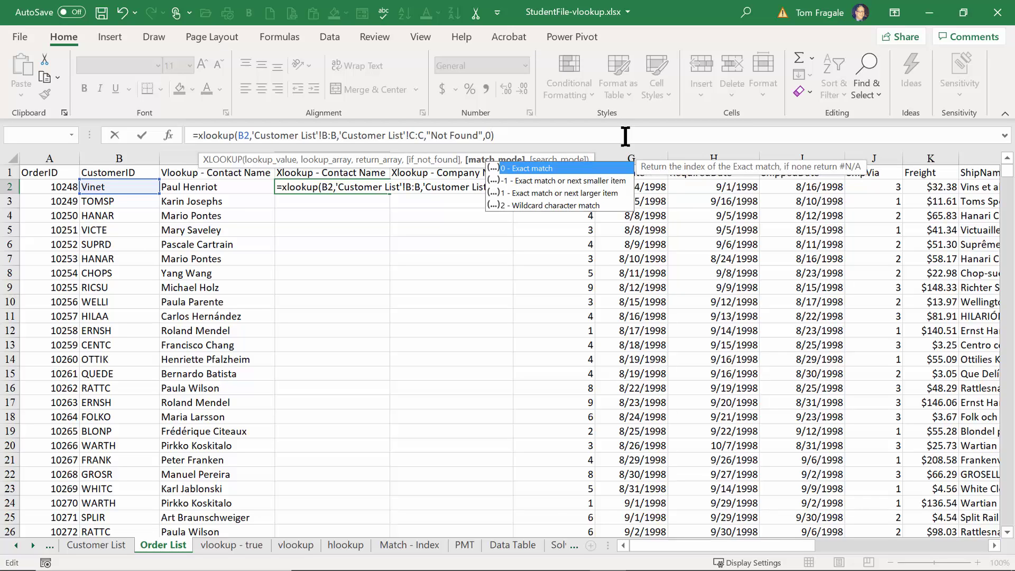
# Enter the finished contact-name XLOOKUP formula in D2 and fill it down column D for all orders
pyautogui.press('Return')
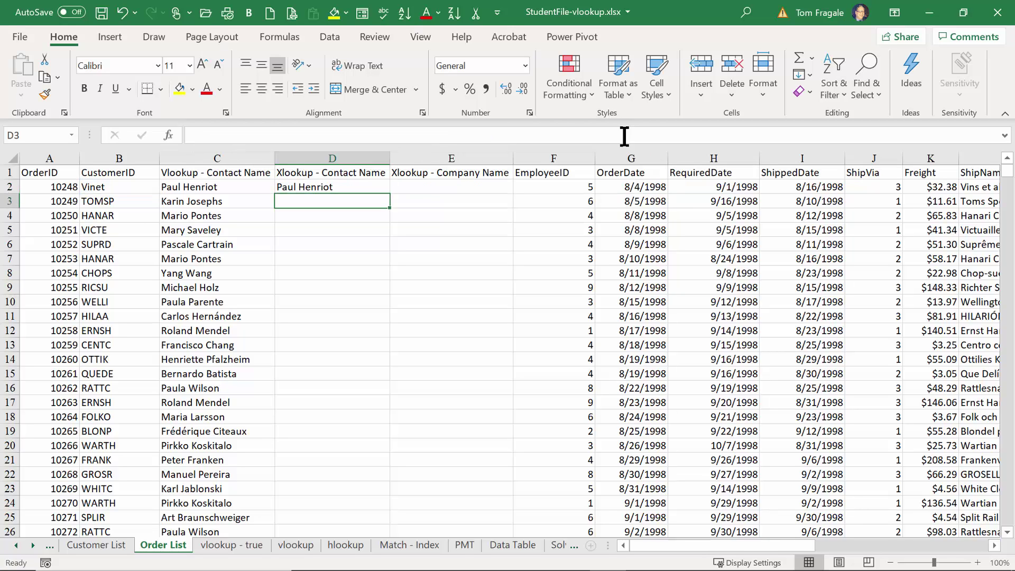
pyautogui.click(344, 185)
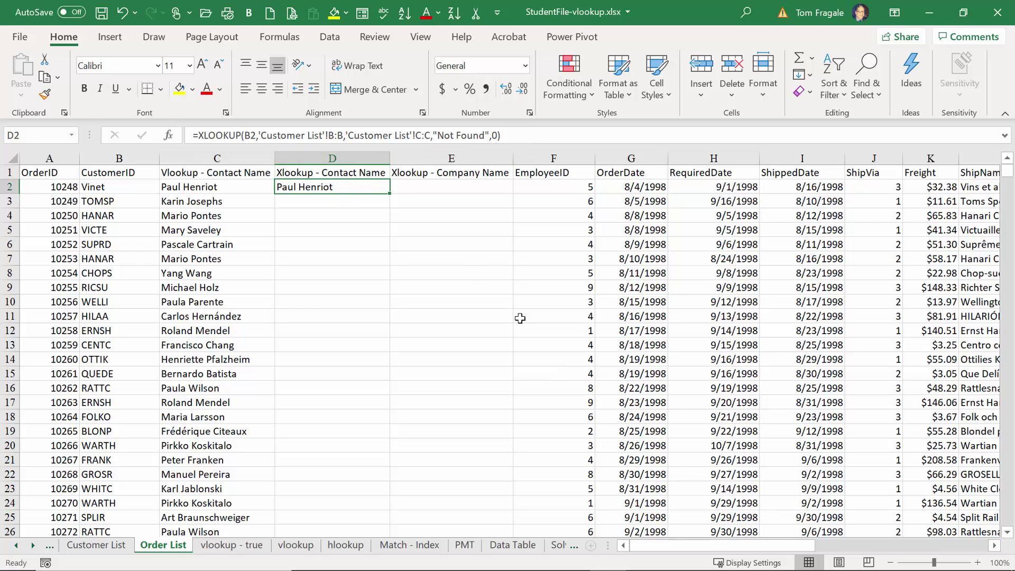
pyautogui.doubleClick(391, 195)
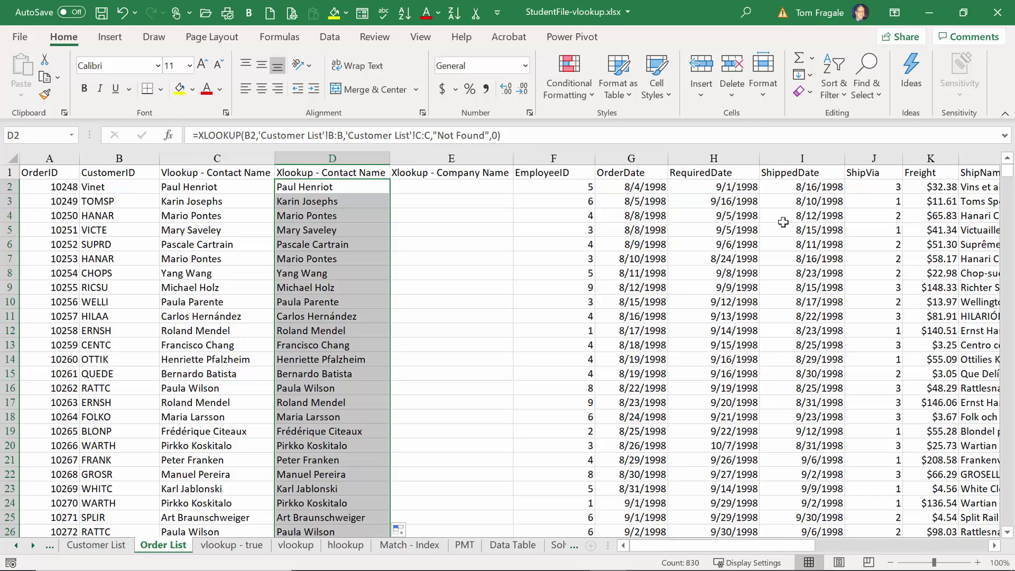
# Begin an XLOOKUP formula in E2 of the Order List sheet with customer ID cell B2 as the lookup value
pyautogui.click(451, 193)
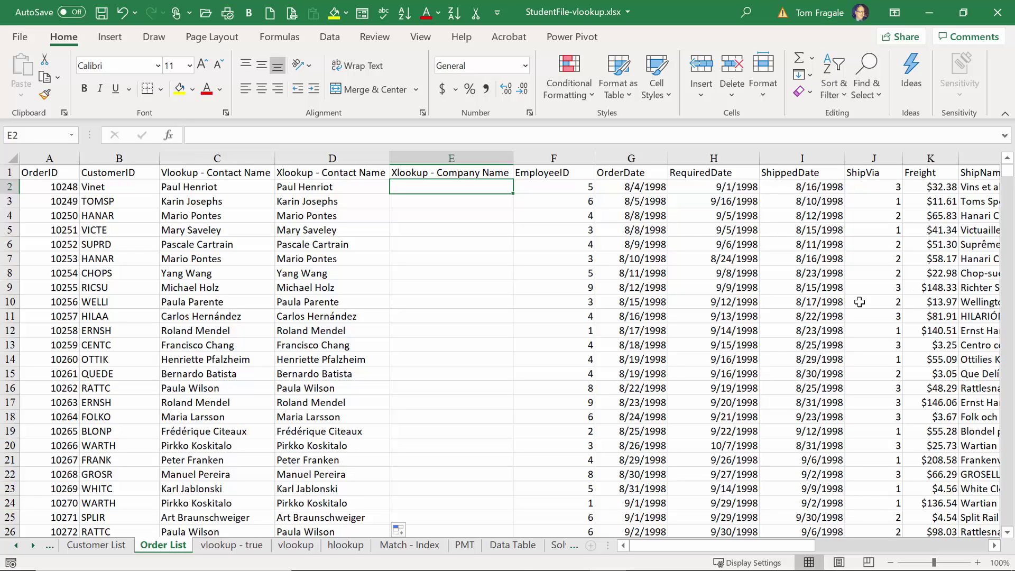
pyautogui.click(88, 547)
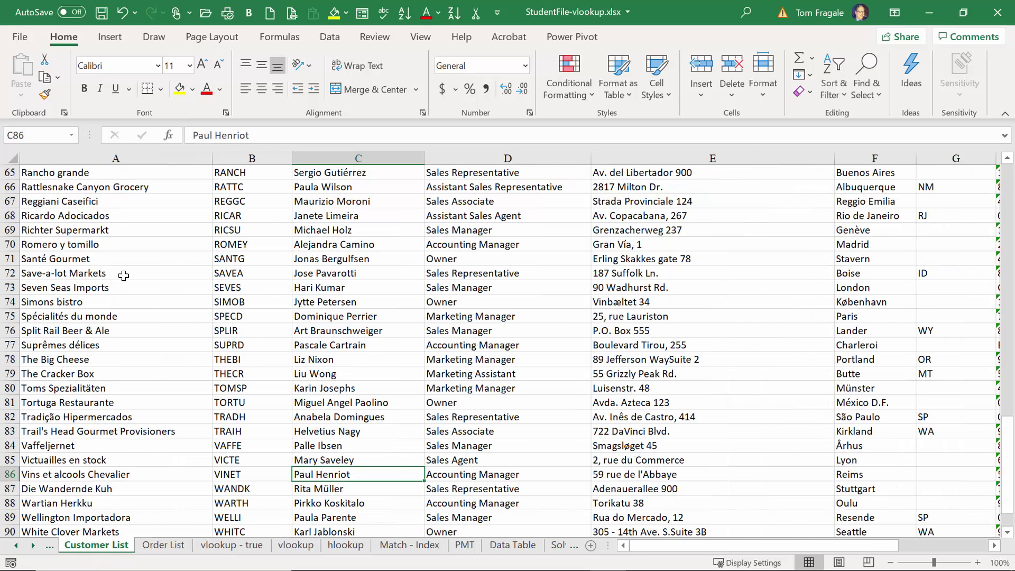
pyautogui.click(164, 545)
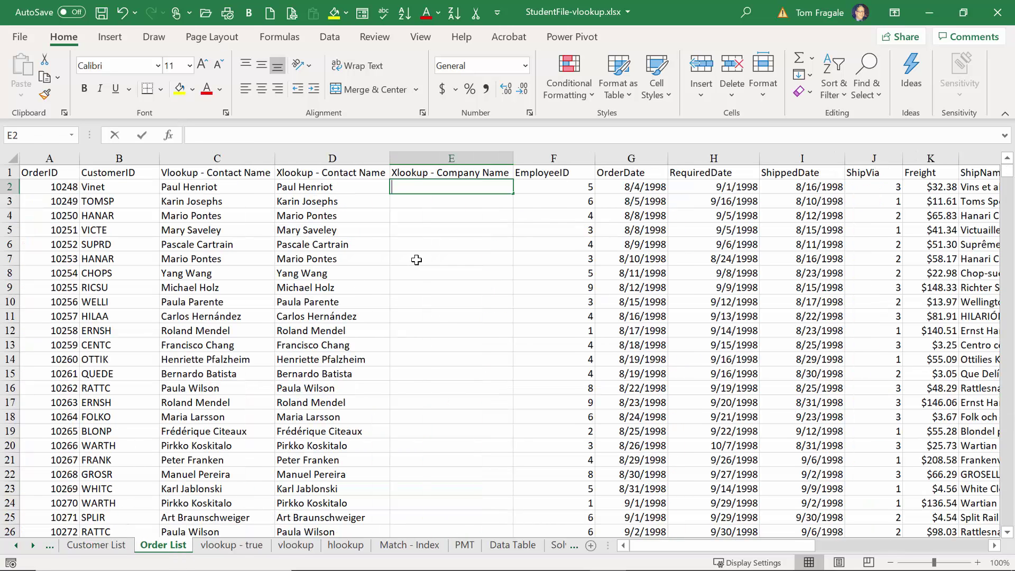
pyautogui.write('=xlook')
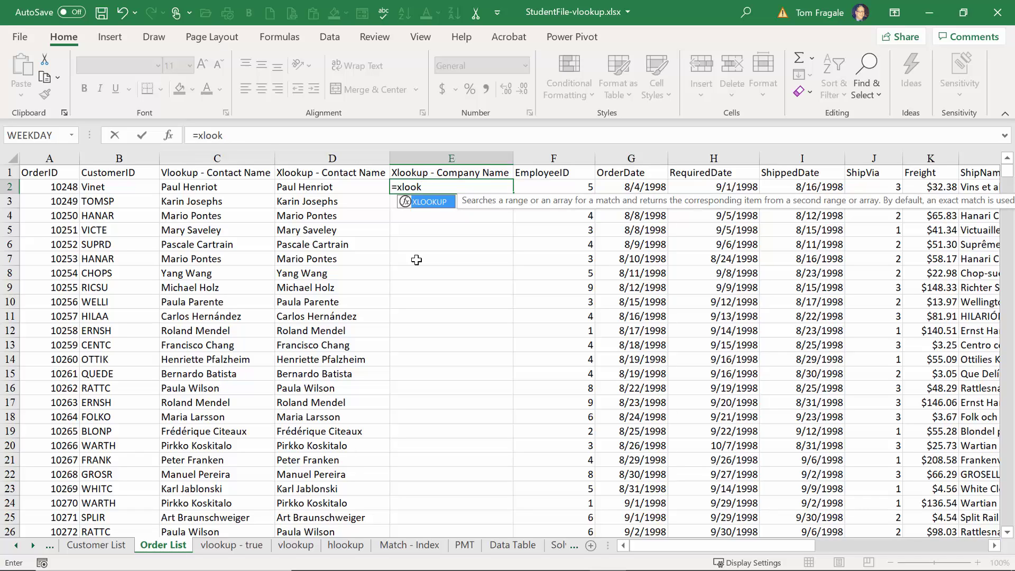
pyautogui.write('up(')
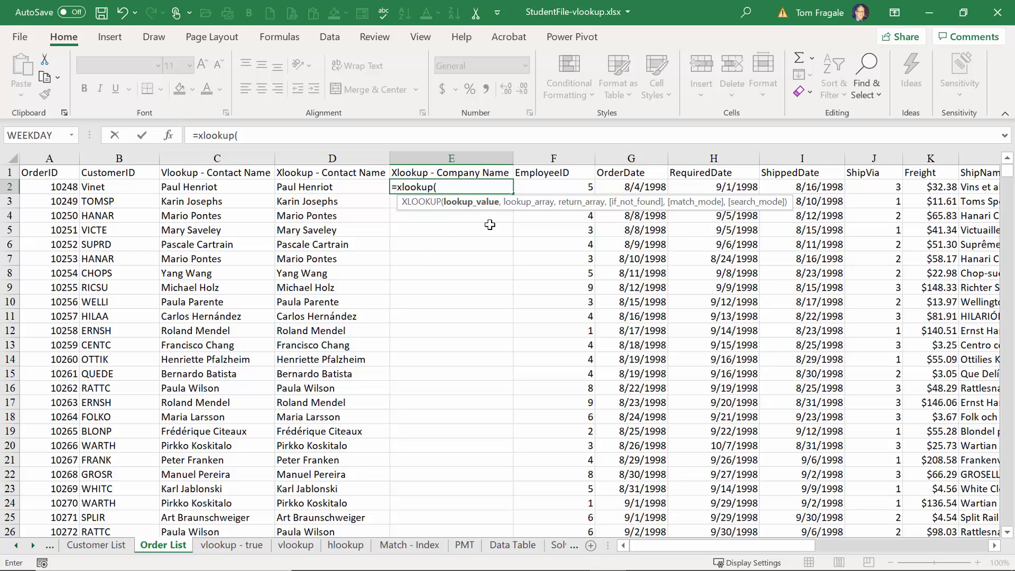
pyautogui.click(106, 187)
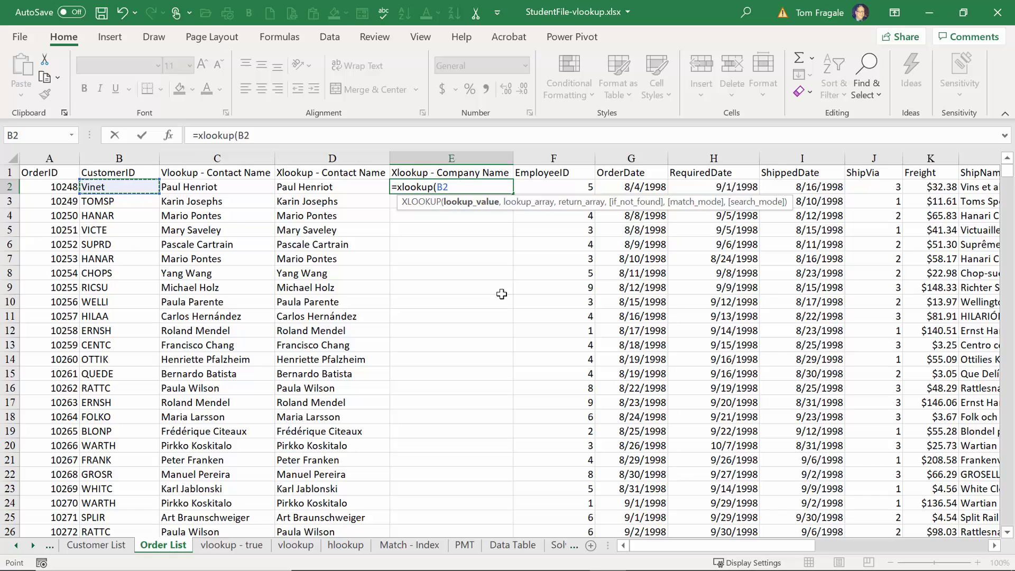
pyautogui.write(',')
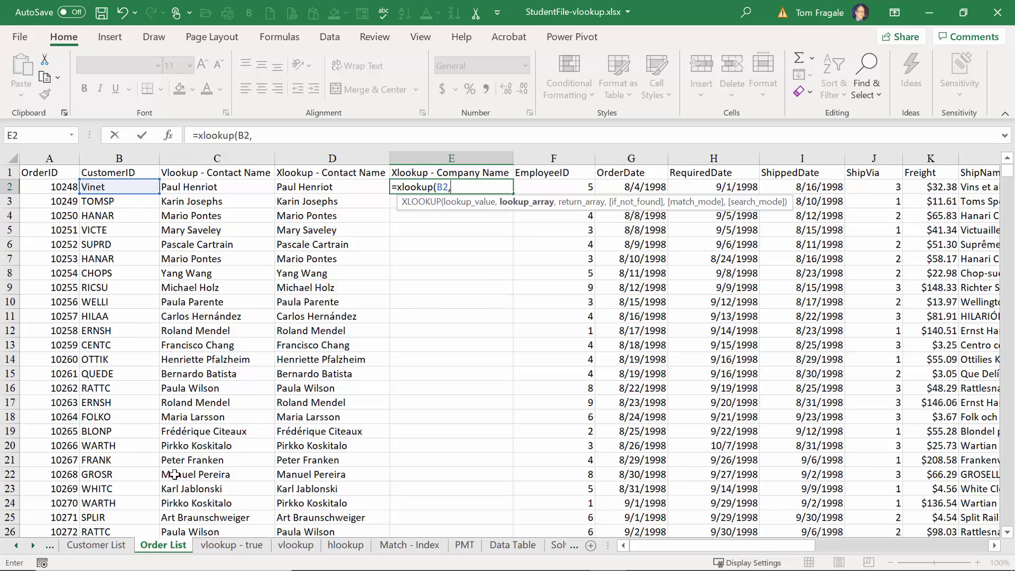
# Set Customer List column B as the lookup array and Customer List column A as the return array
pyautogui.click(87, 545)
pyautogui.click(267, 157)
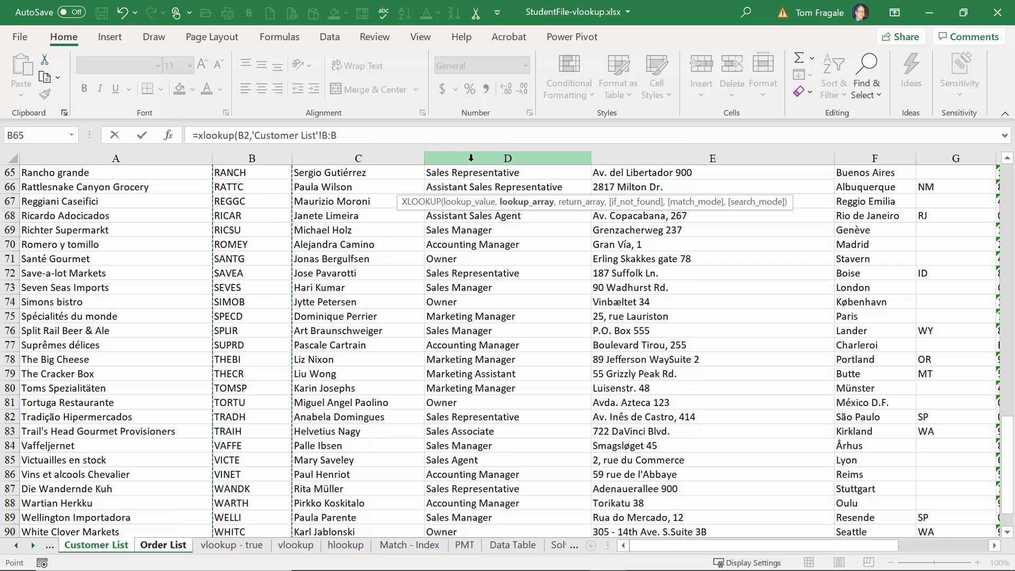
pyautogui.write(',')
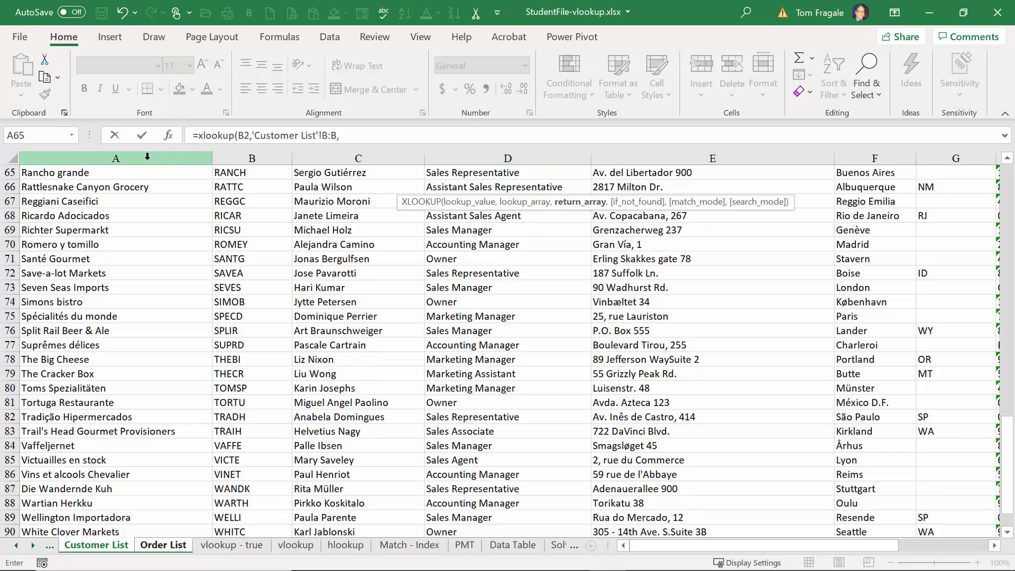
pyautogui.click(100, 156)
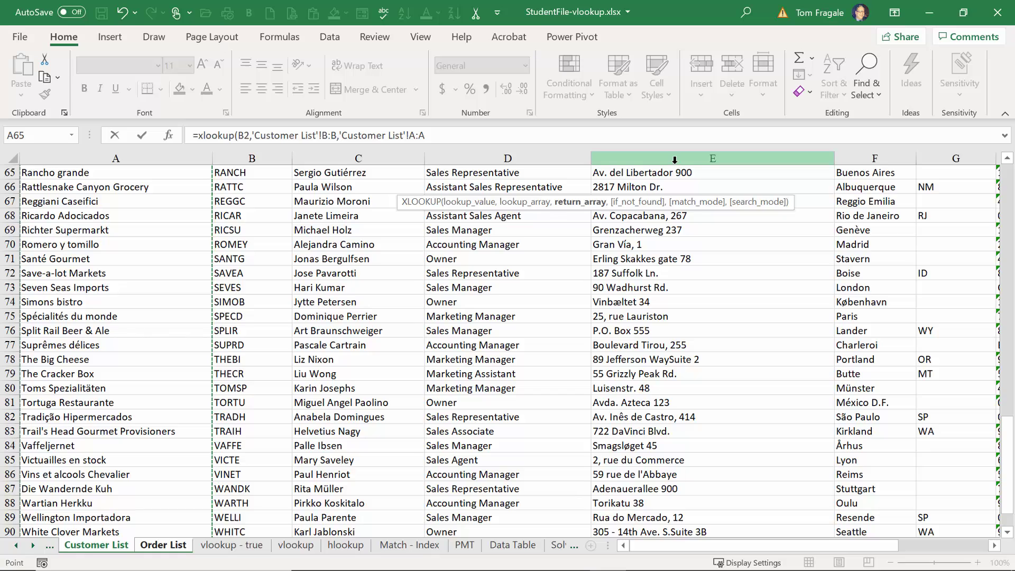
# Complete the company-name XLOOKUP with "Not Found" as the if-not-found text and exact match (0), and enter it in E2
pyautogui.write(',')
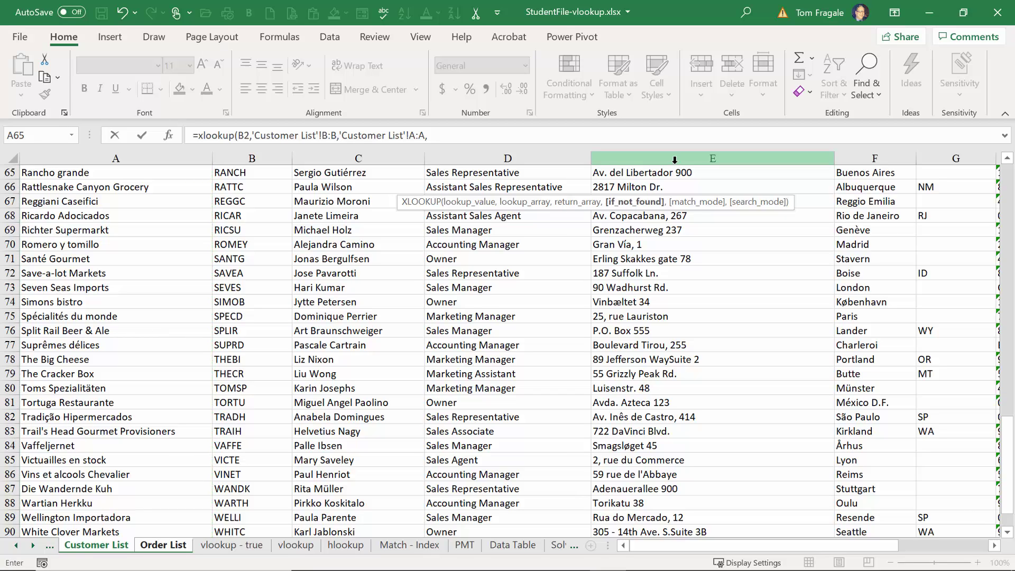
pyautogui.write('"Not Founfd",')
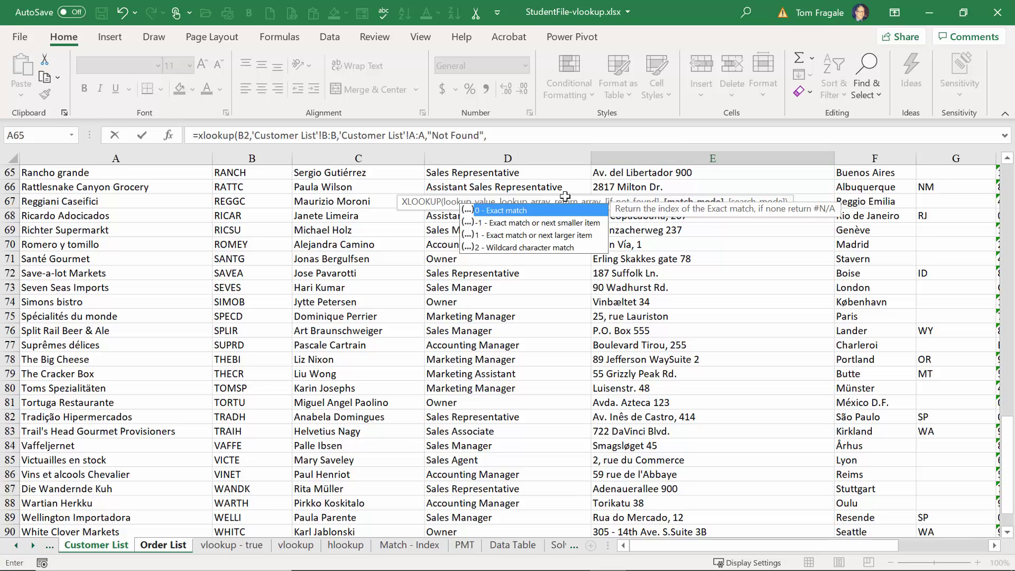
pyautogui.doubleClick(518, 211)
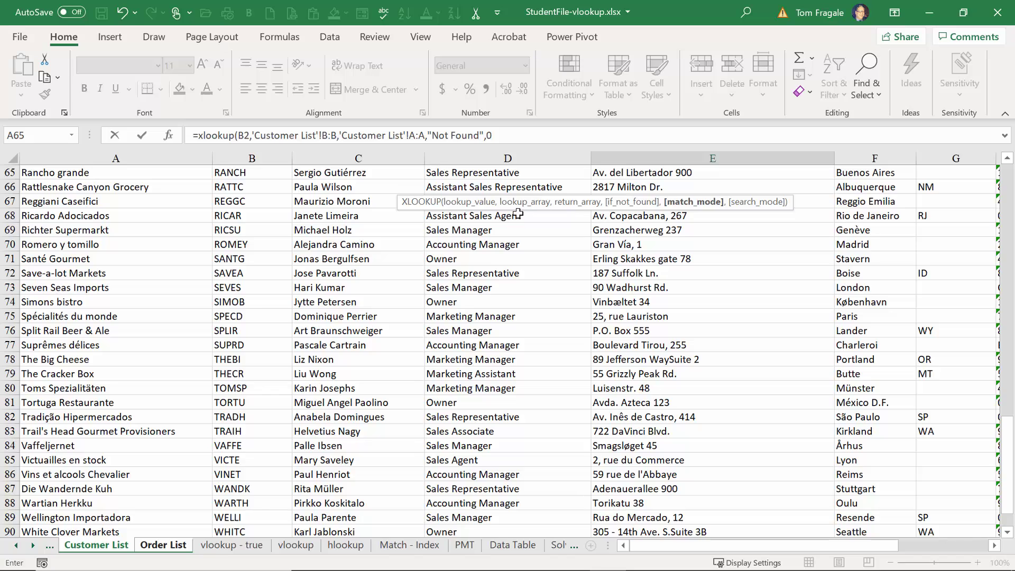
pyautogui.write(')')
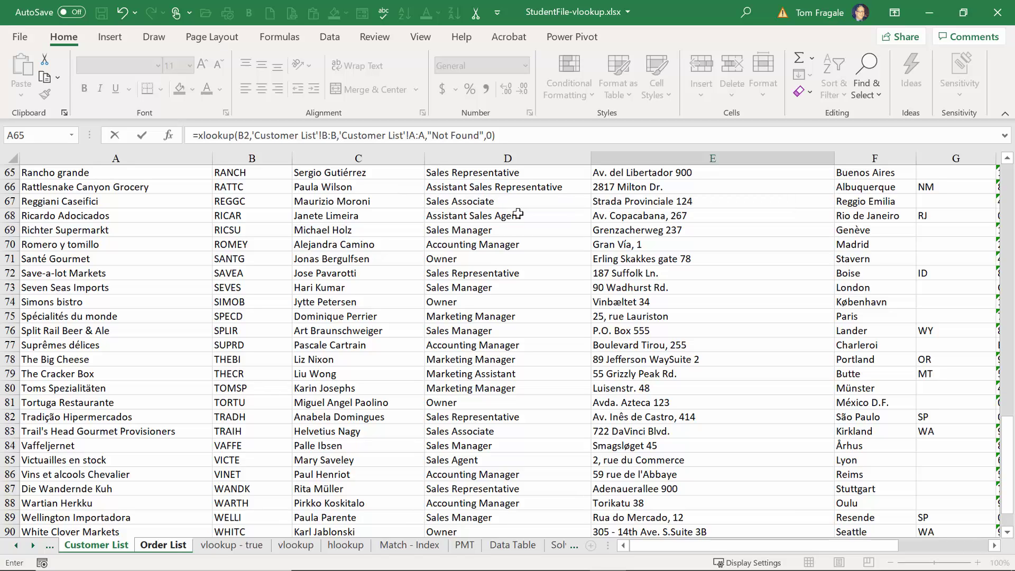
pyautogui.press('Return')
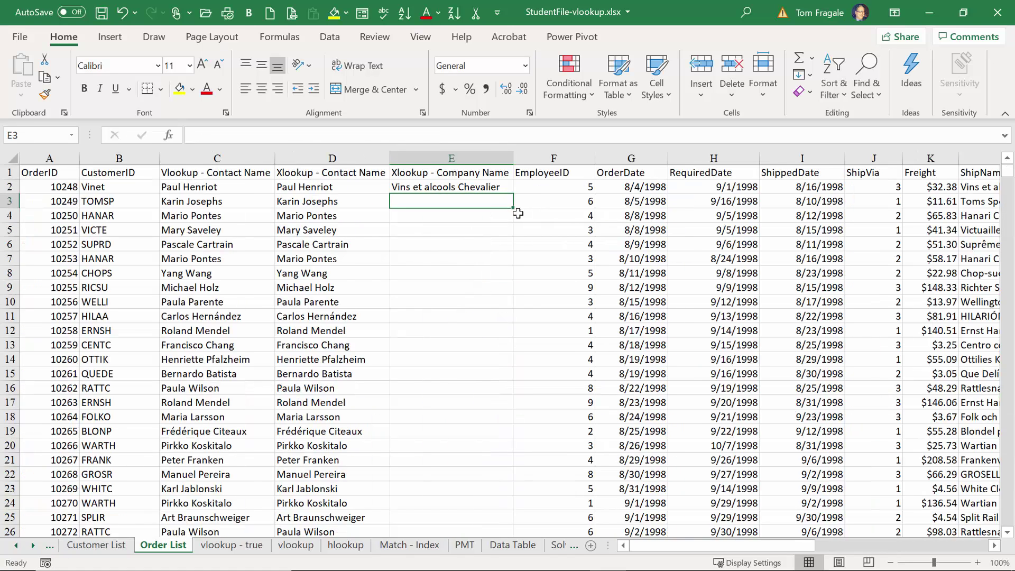
# Compare the formulas in E2 and C2, then try -1 as the column index number in C2's VLOOKUP
pyautogui.click(417, 186)
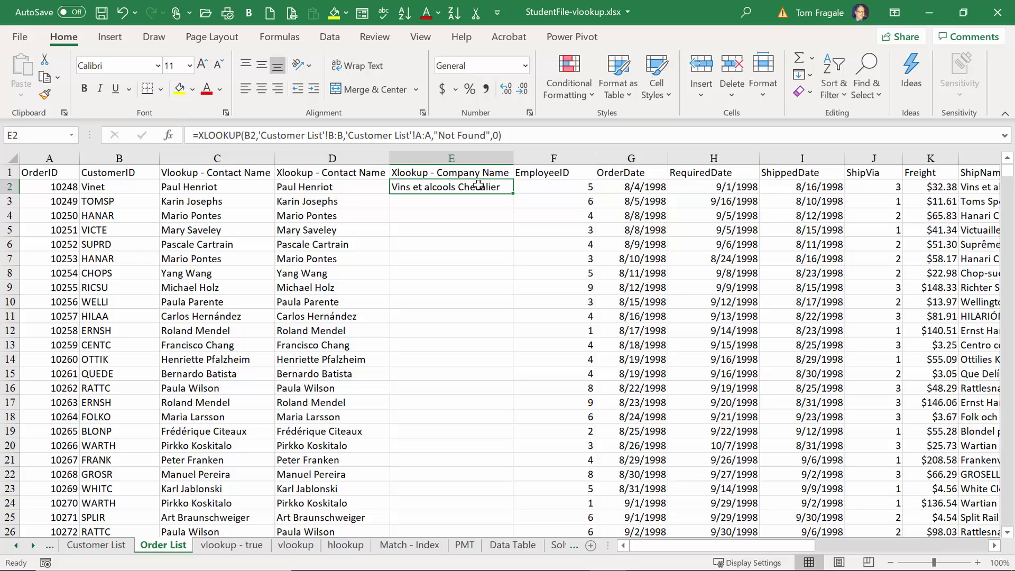
pyautogui.click(217, 187)
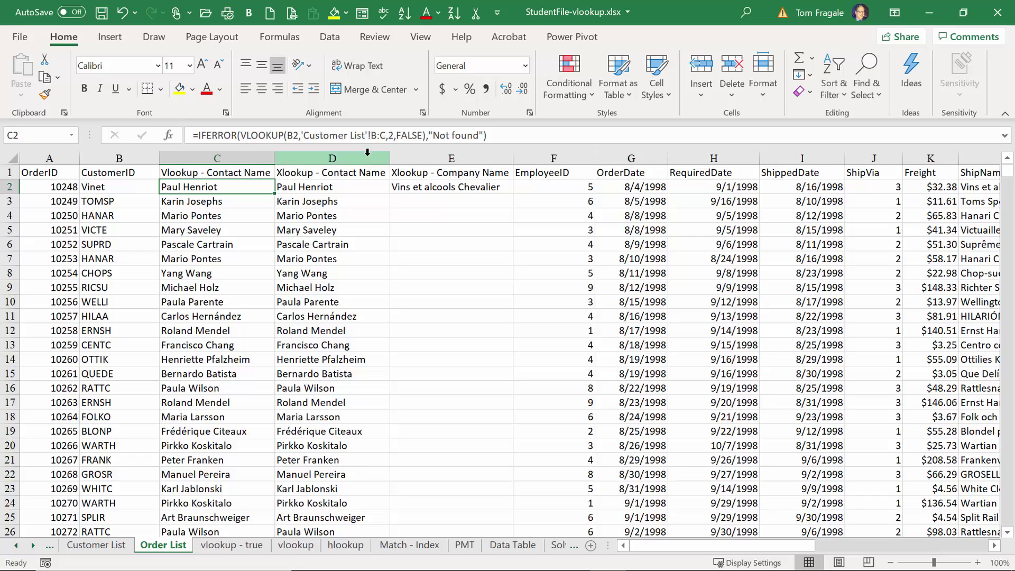
pyautogui.click(389, 136)
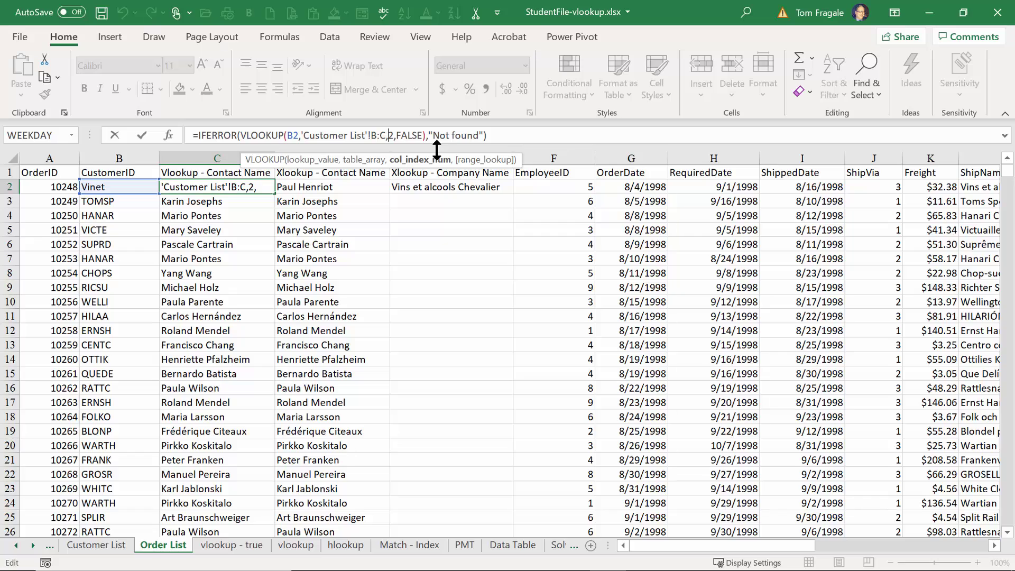
pyautogui.press('Delete')
pyautogui.write('-1')
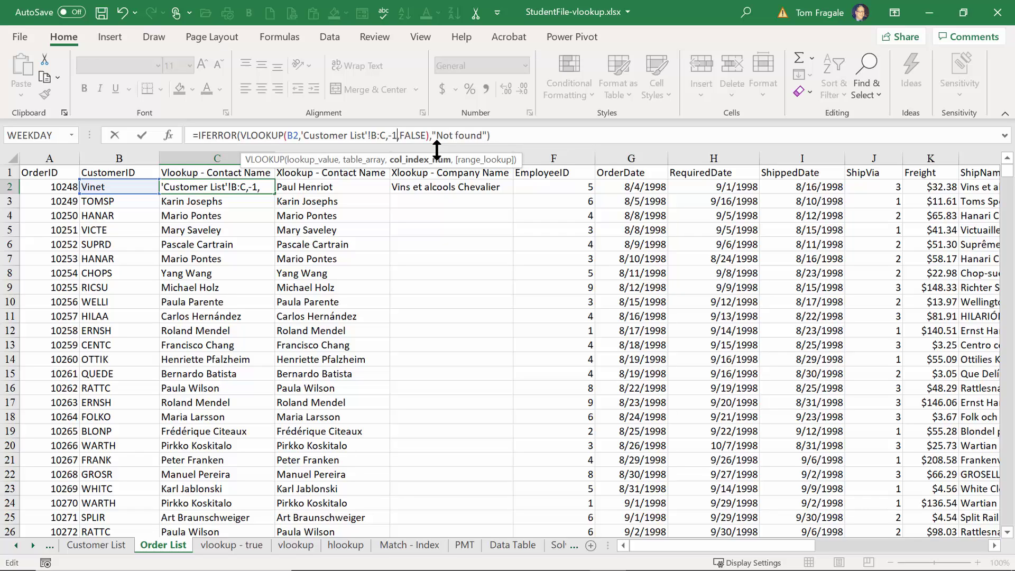
pyautogui.press('Return')
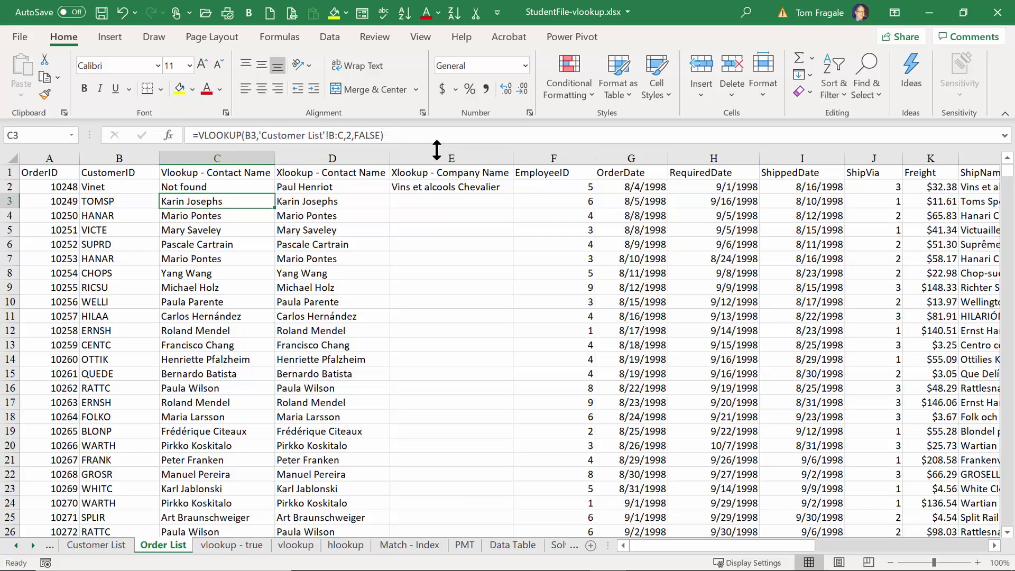
pyautogui.press('Up')
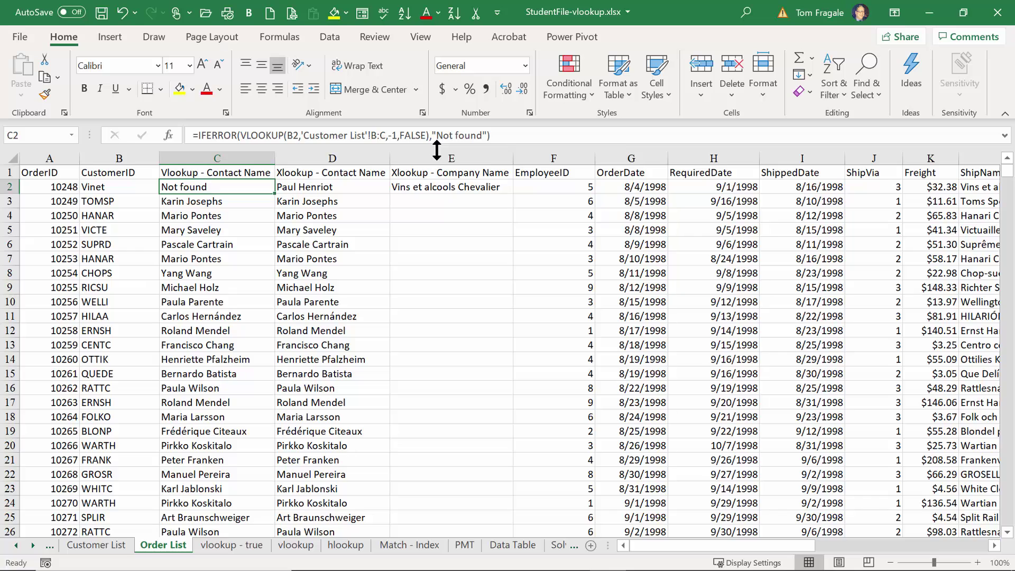
# Try 0 as the column index number in the VLOOKUP formula in C2
pyautogui.click(398, 137)
pyautogui.press('BackSpace')
pyautogui.press('BackSpace')
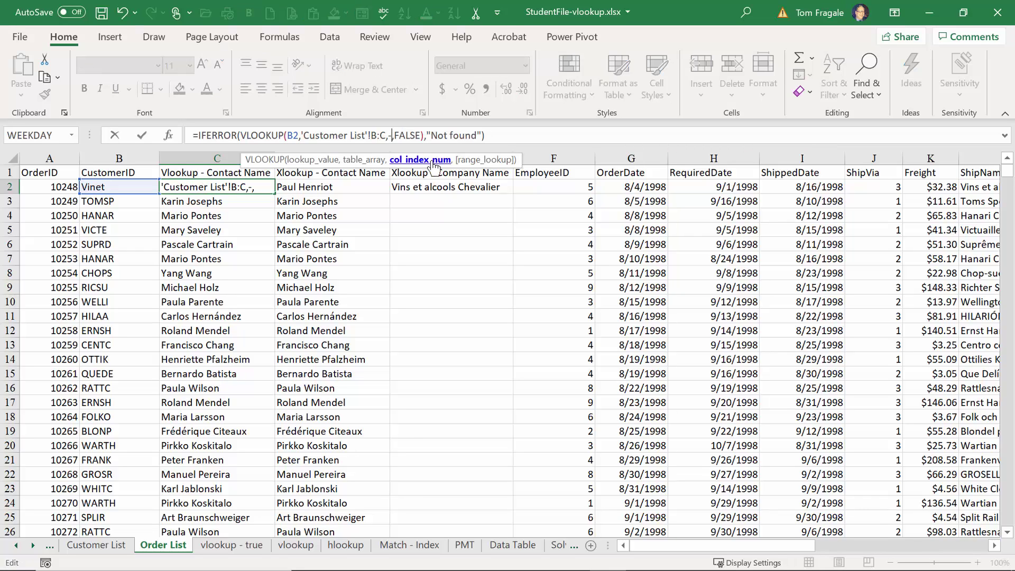
pyautogui.write('0')
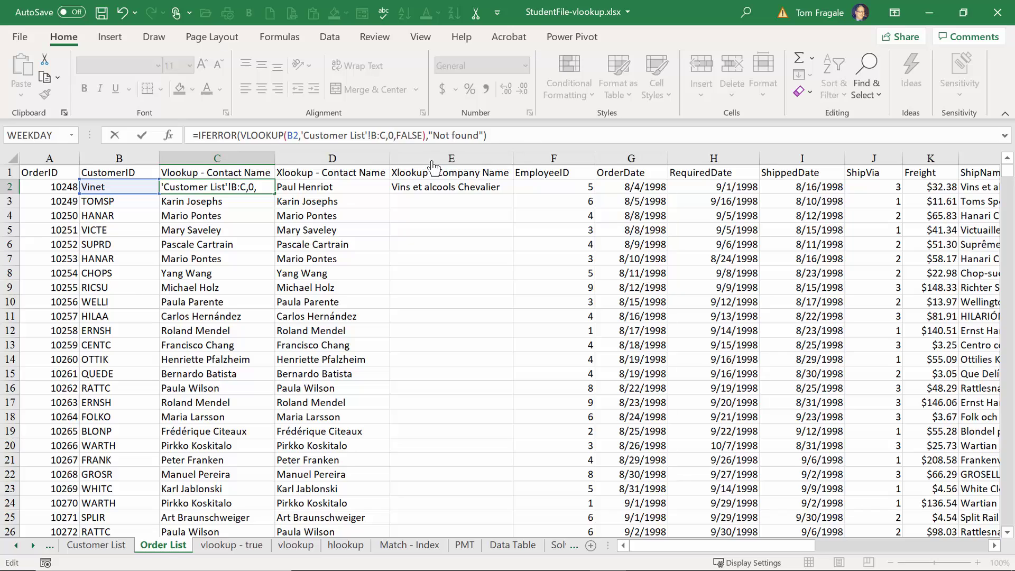
pyautogui.press('Return')
pyautogui.press('Up')
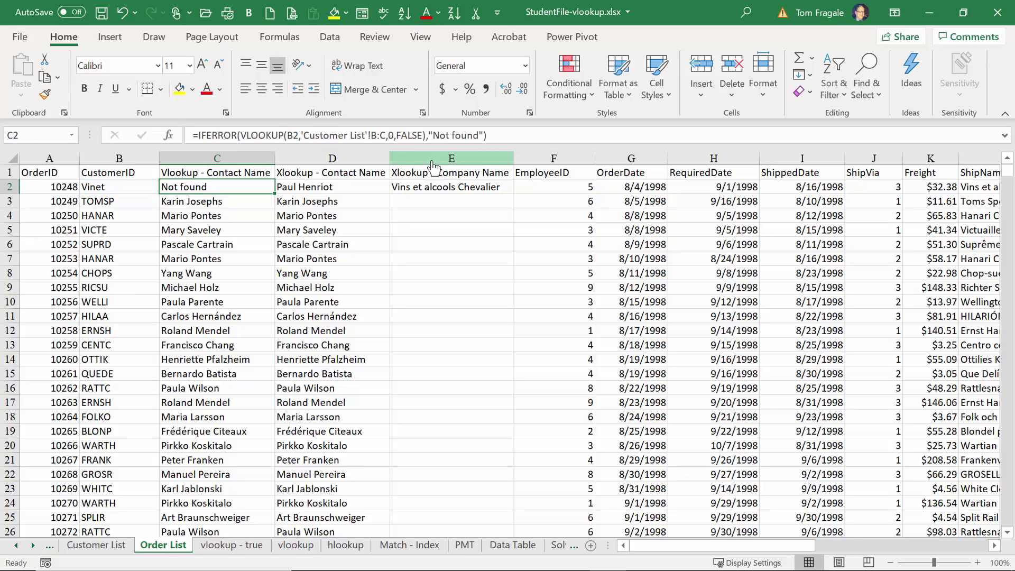
# Set the column index number in C2's VLOOKUP formula back to 2
pyautogui.press('F2')
pyautogui.click(394, 135)
pyautogui.press('BackSpace')
pyautogui.write('2')
pyautogui.press('Return')
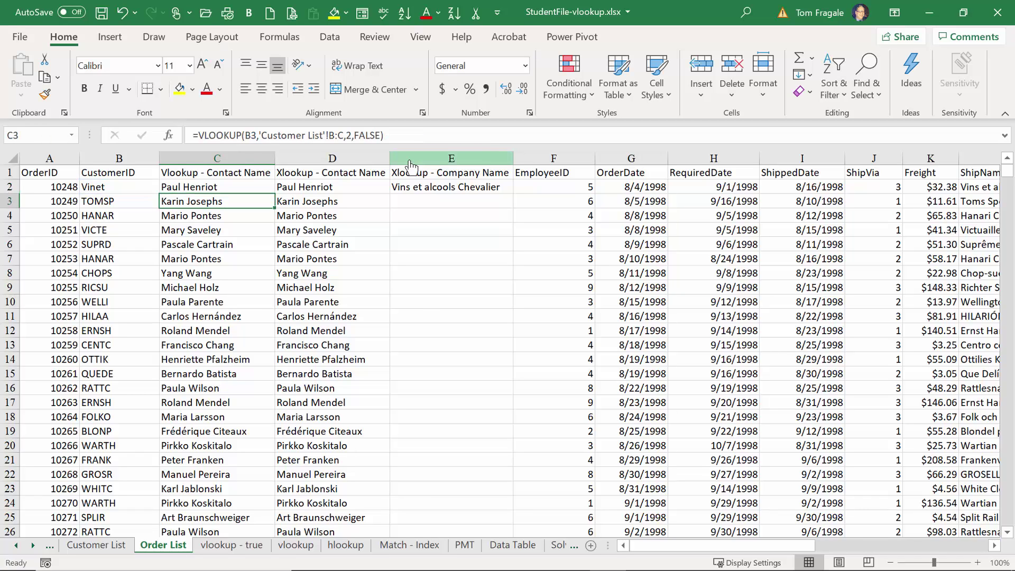
# Fill the company-name XLOOKUP formula from E2 down column E for all orders
pyautogui.click(407, 188)
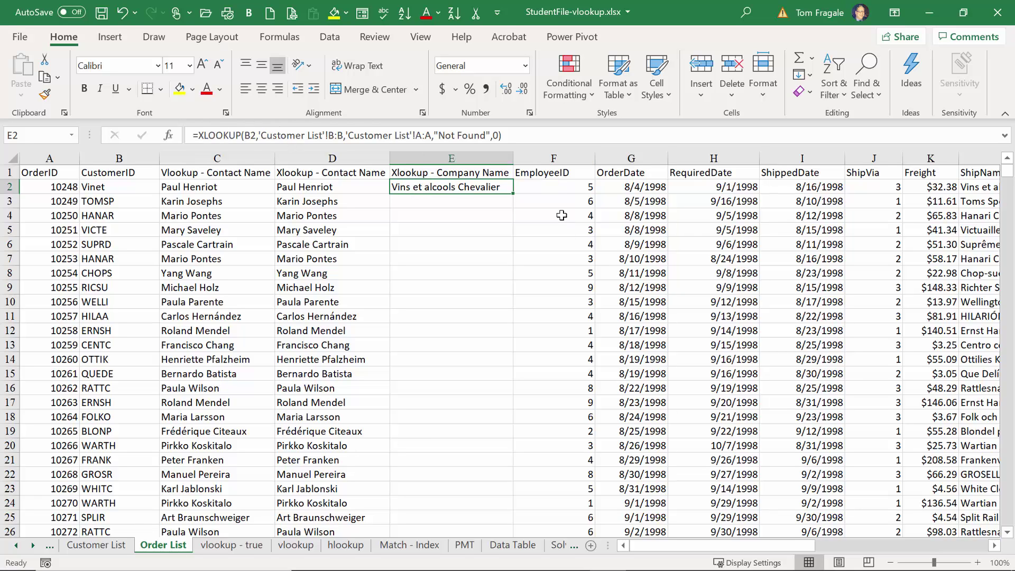
pyautogui.doubleClick(513, 196)
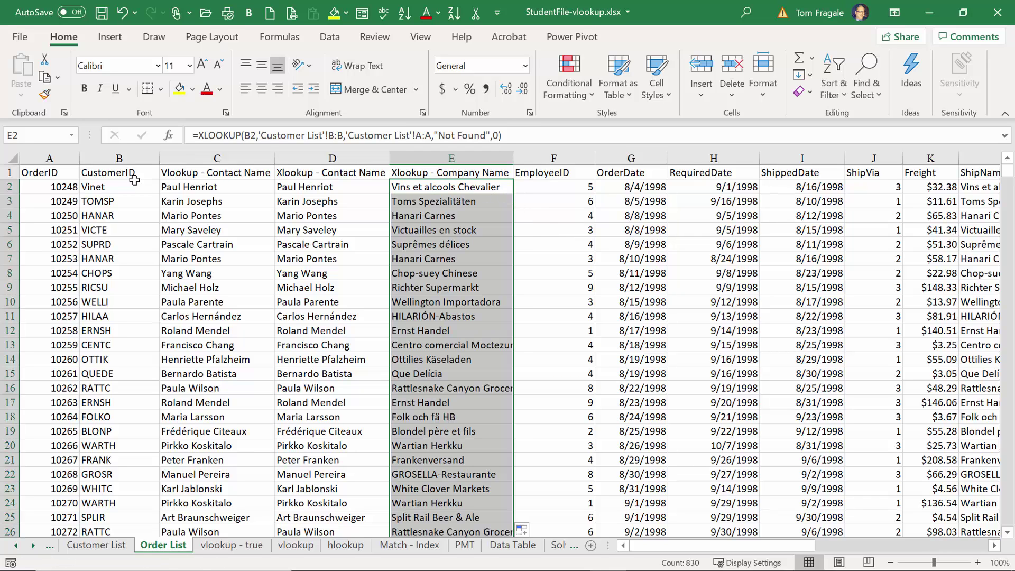
# Test the lookups with the invalid customer ID "aaa" in B2 and inspect the formulas in C2, D2 and E2
pyautogui.click(114, 189)
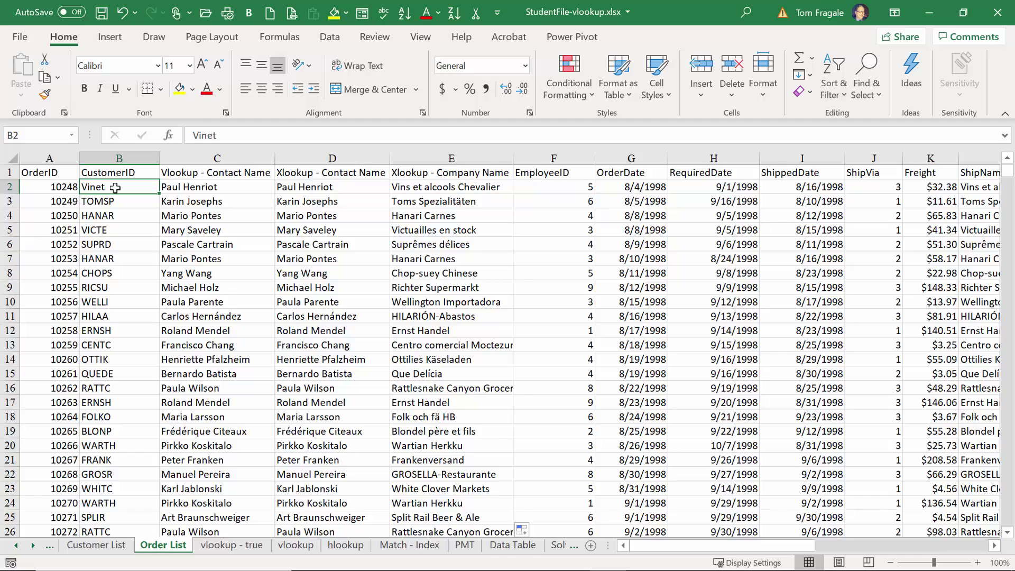
pyautogui.write('aaa')
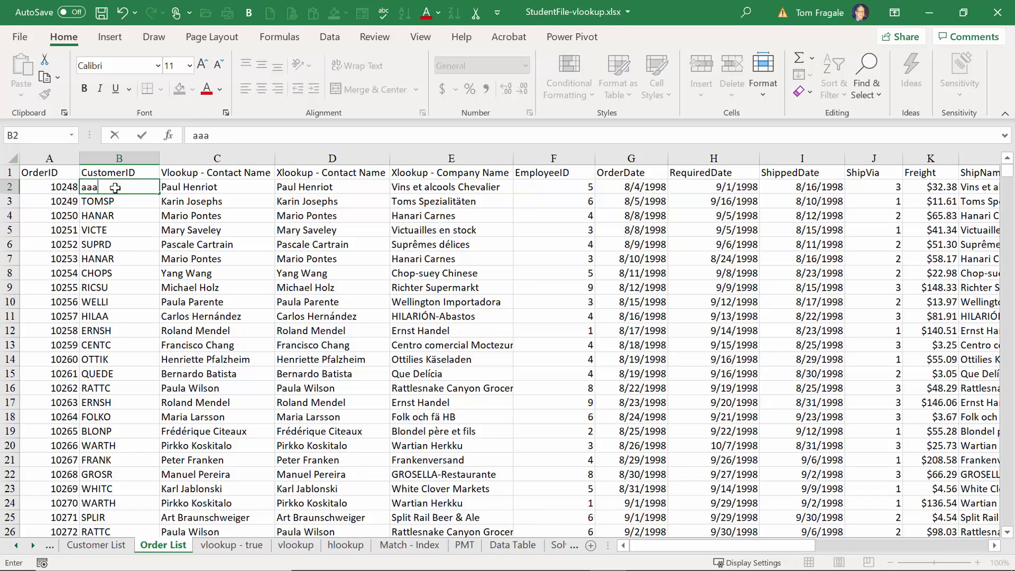
pyautogui.press('Return')
pyautogui.click(175, 186)
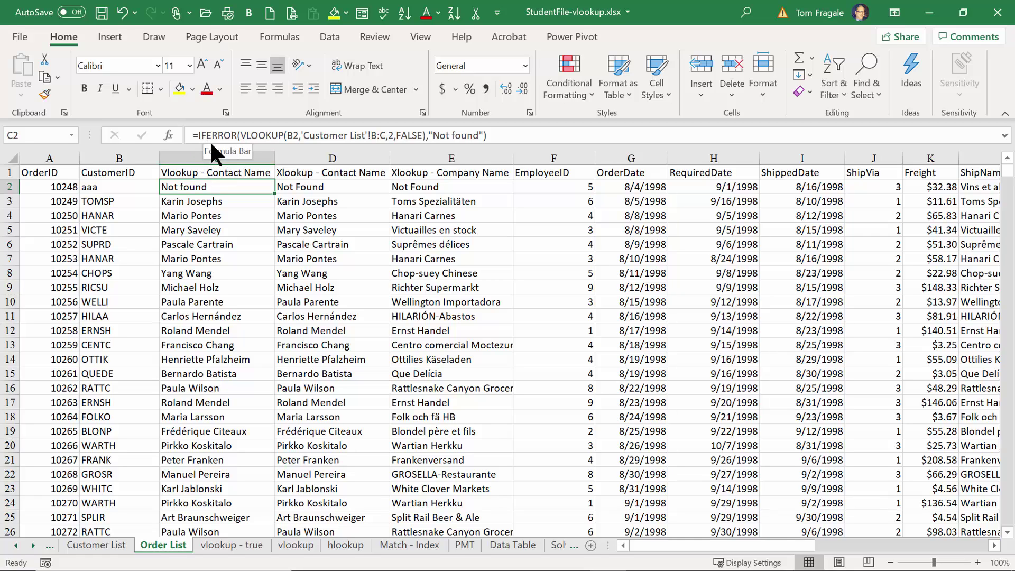
pyautogui.click(305, 191)
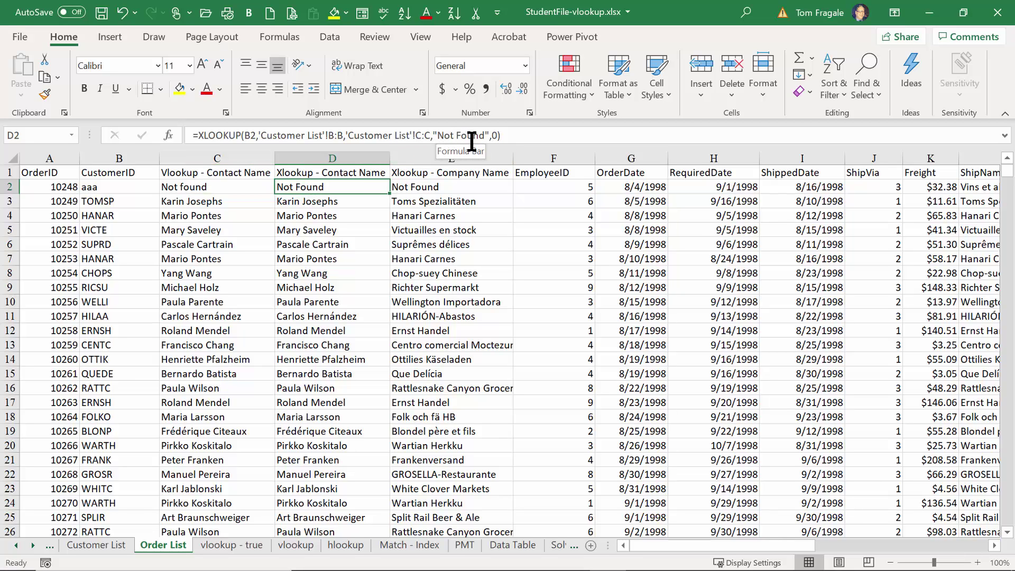
pyautogui.click(430, 186)
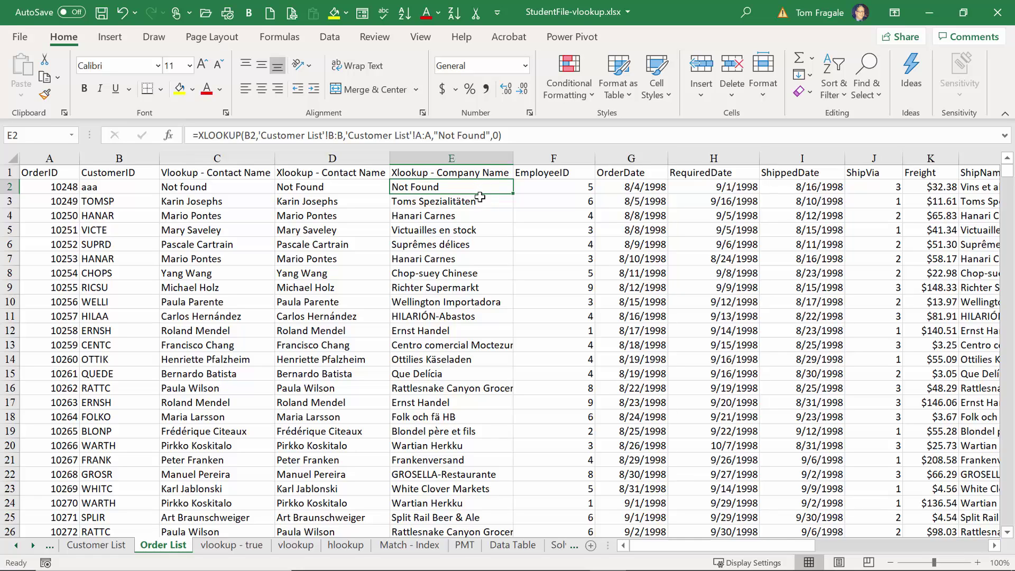
# Restore the first order's original customer ID in B2
pyautogui.click(120, 182)
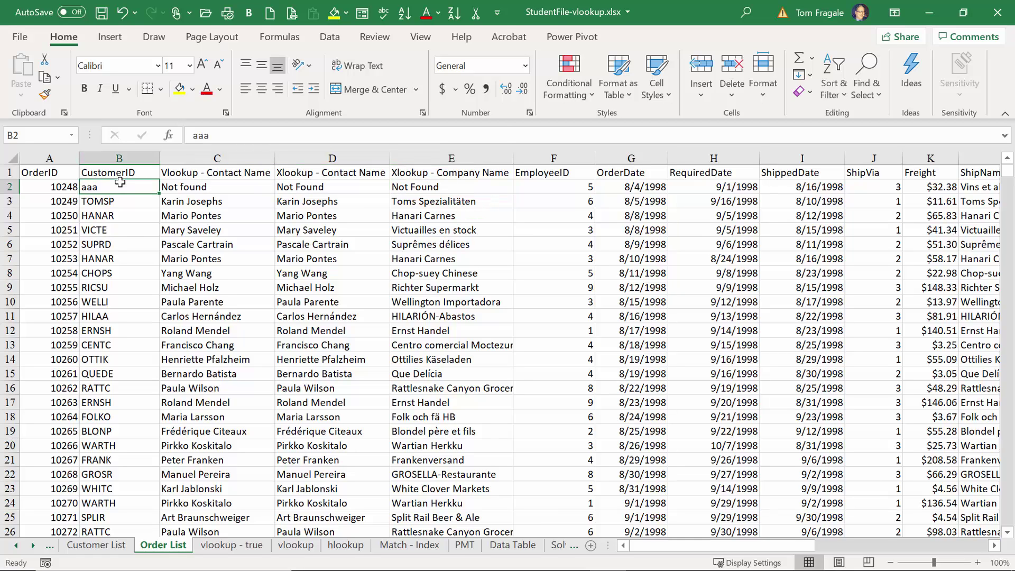
pyautogui.write('Vinet')
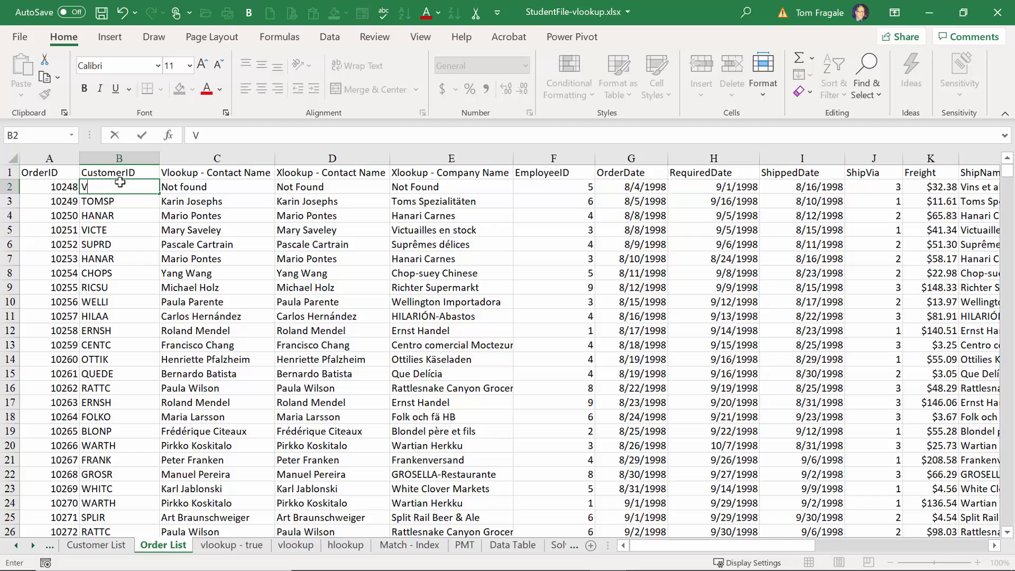